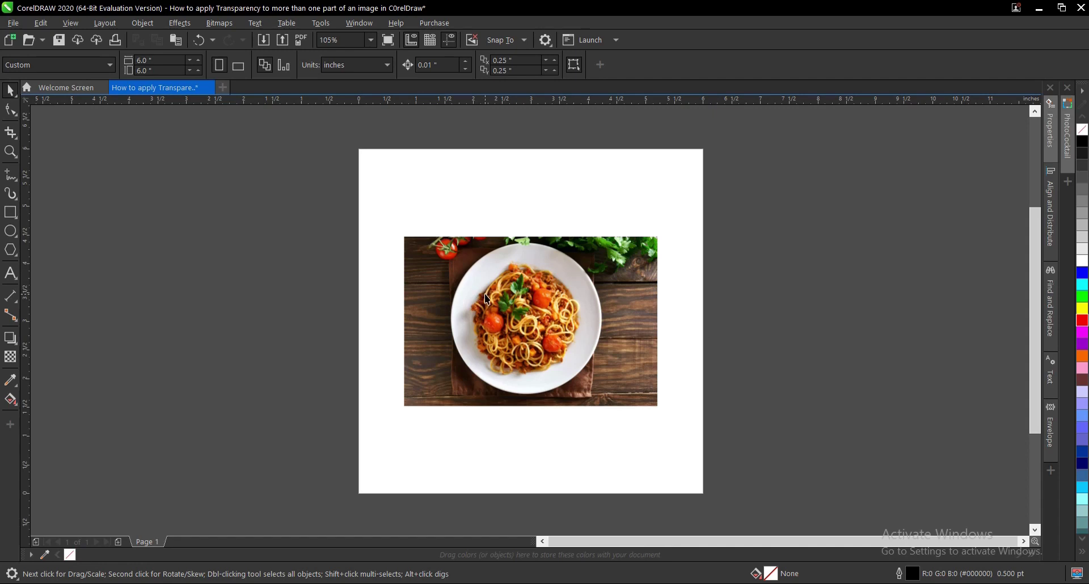
Step: Try left and right transparency fades on the spaghetti photo, then undo both
{"action": "scroll", "coordinate": [480, 297], "scroll_direction": "up", "scroll_amount": 3}
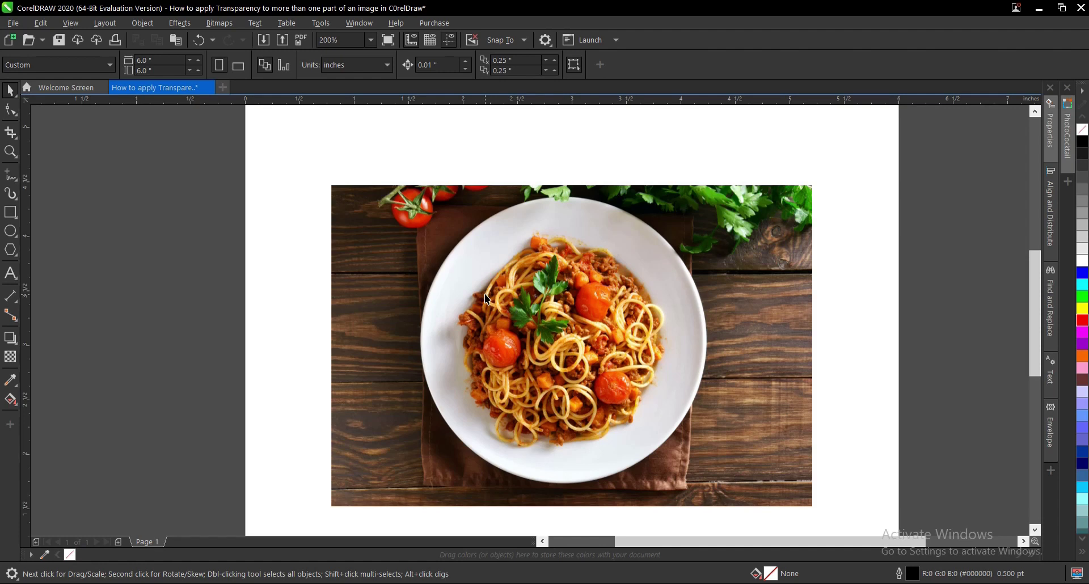
{"action": "left_click", "coordinate": [486, 299]}
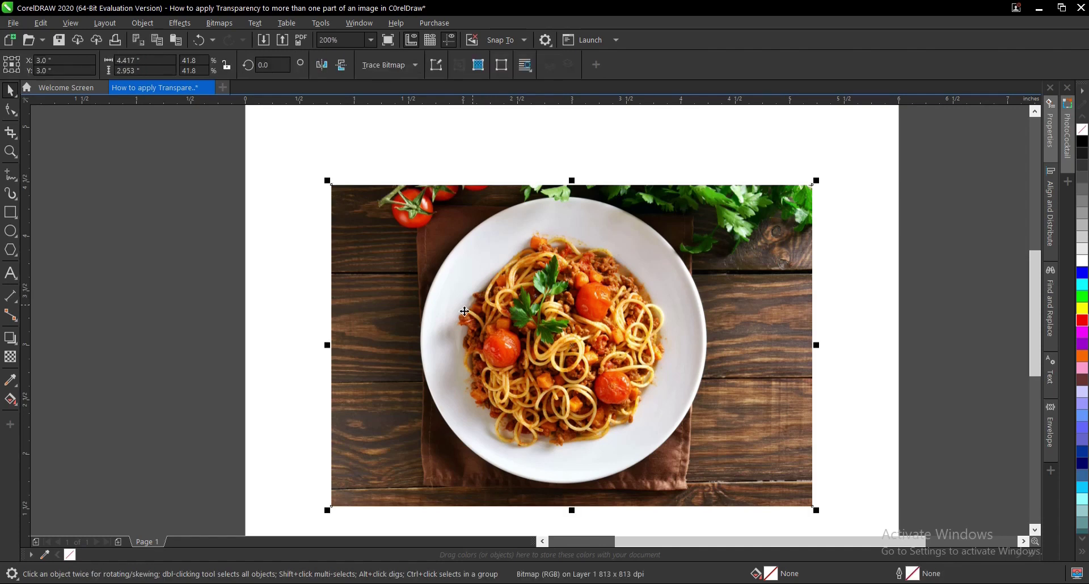
{"action": "left_click", "coordinate": [11, 356]}
{"action": "left_click_drag", "start_coordinate": [474, 351], "coordinate": [313, 351]}
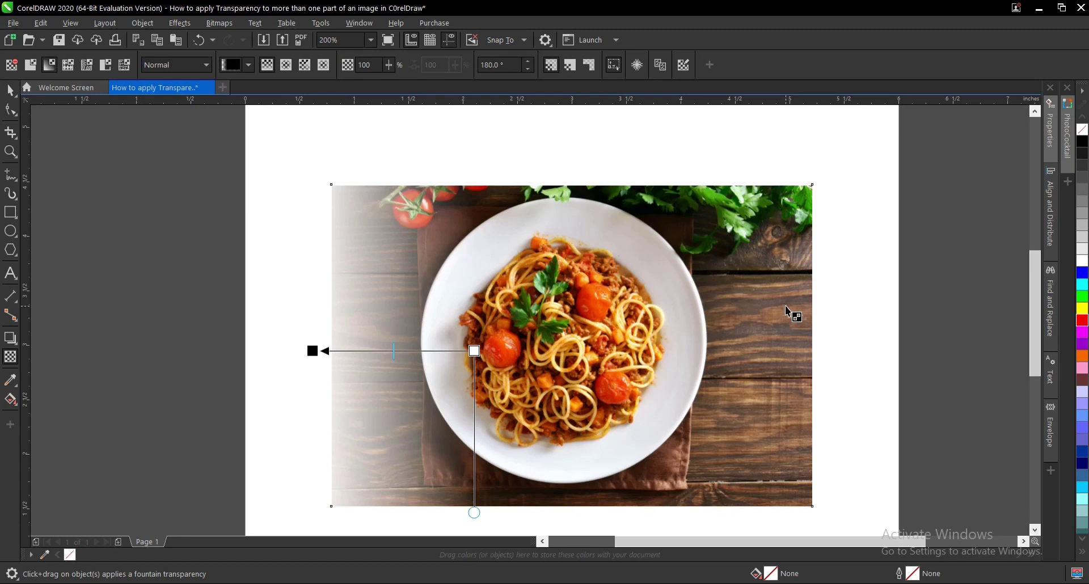
{"action": "left_click_drag", "start_coordinate": [425, 351], "coordinate": [465, 344]}
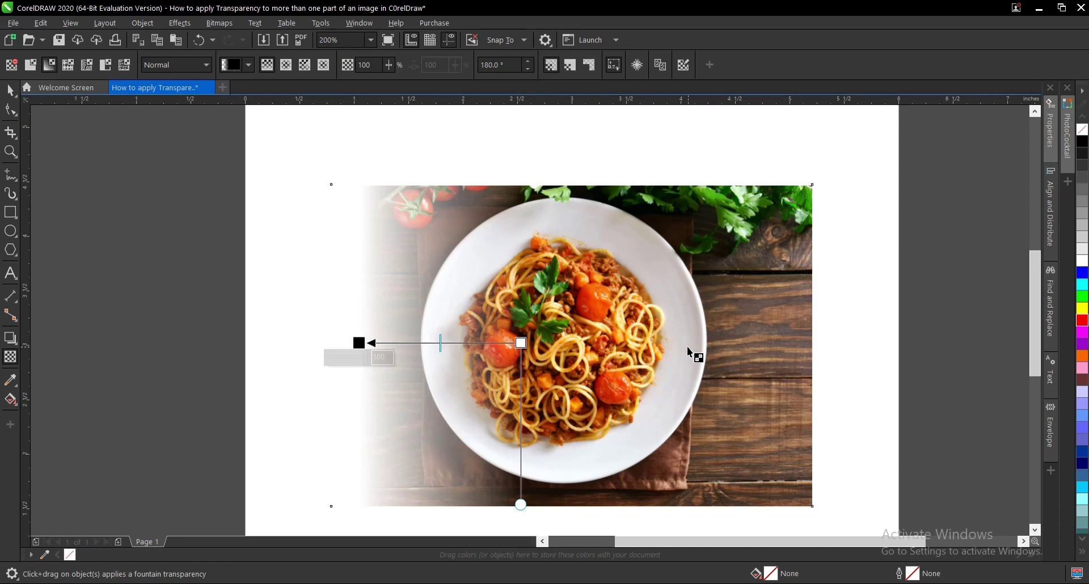
{"action": "left_click_drag", "start_coordinate": [685, 345], "coordinate": [796, 339]}
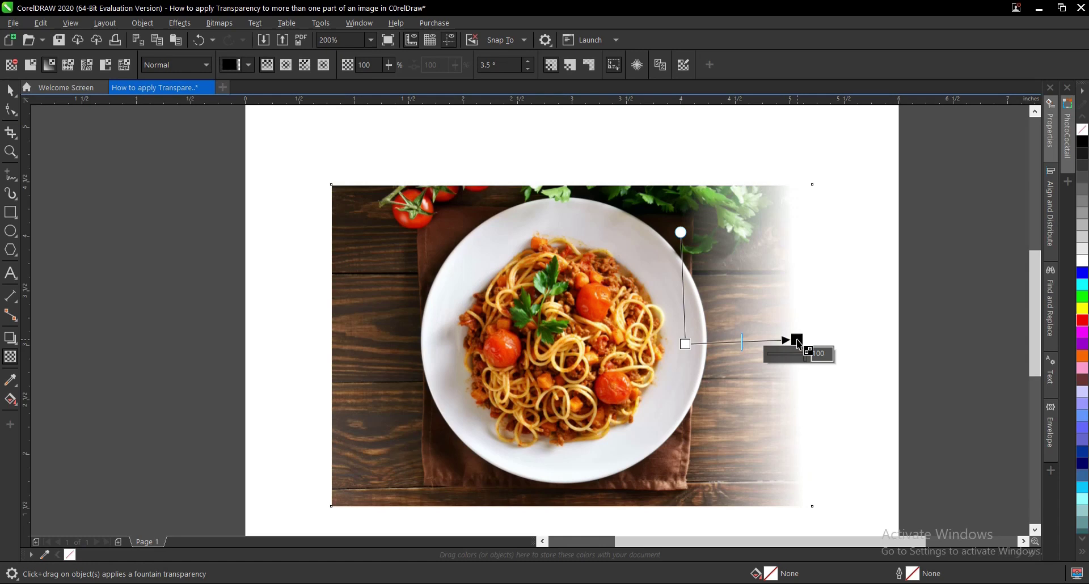
{"action": "key", "text": "ctrl+z"}
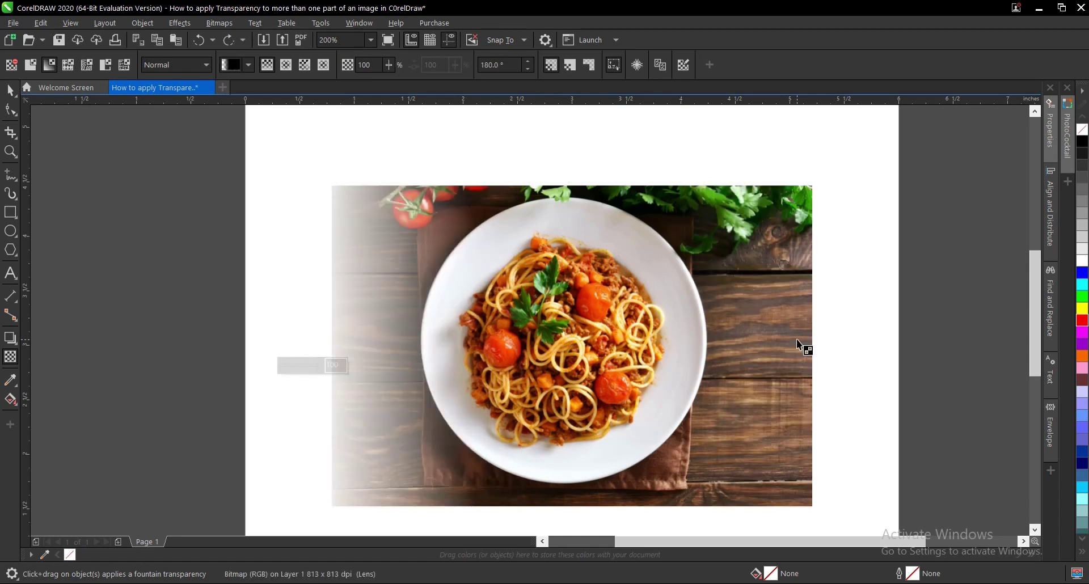
{"action": "key", "text": "ctrl+z"}
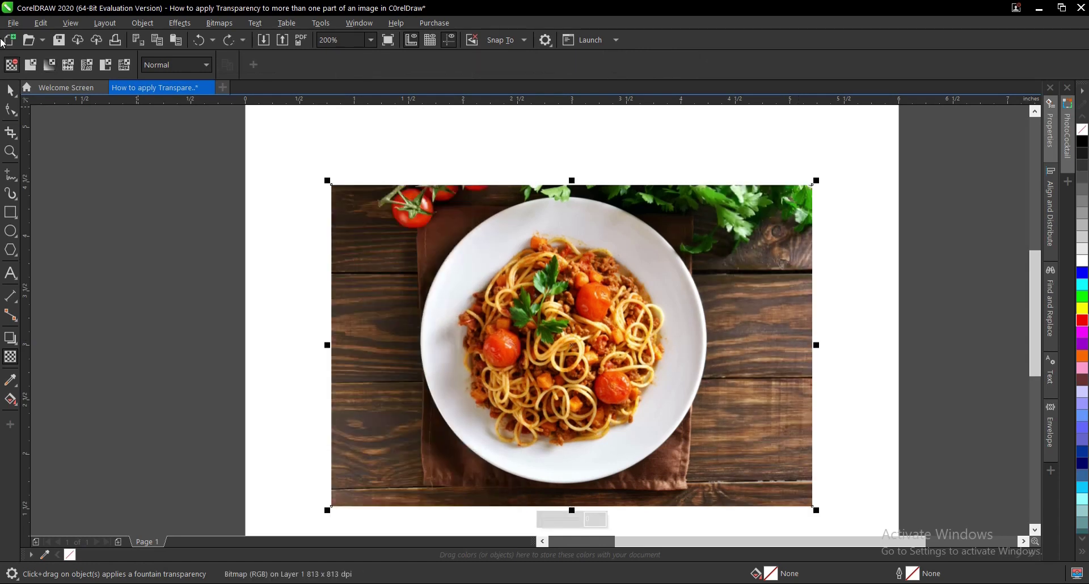
Step: Duplicate the spaghetti photo, move the copy left of the page, and reselect the original
{"action": "left_click", "coordinate": [10, 90]}
{"action": "scroll", "coordinate": [673, 254], "scroll_direction": "down", "scroll_amount": 2}
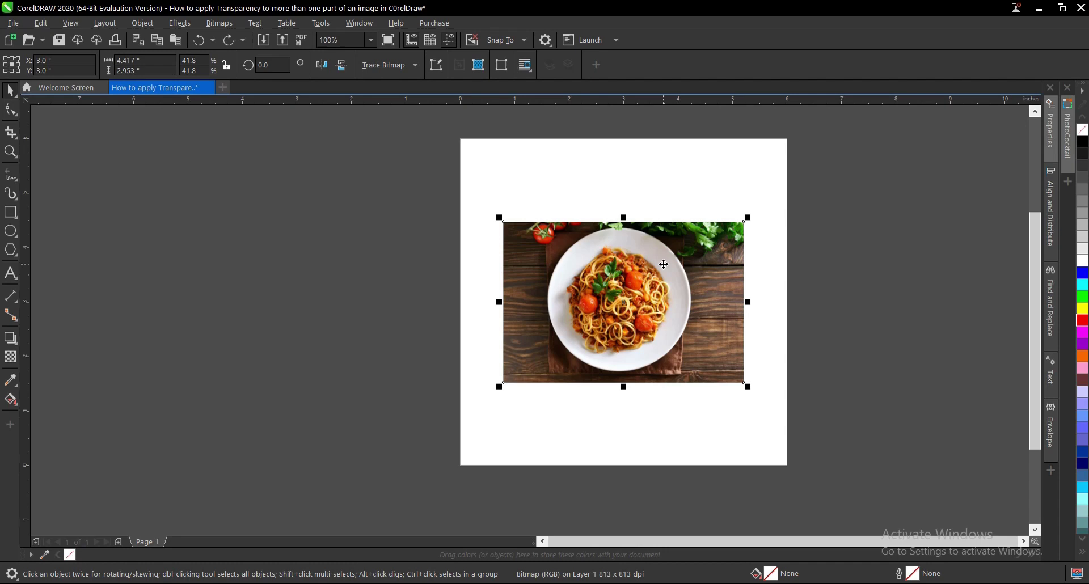
{"action": "key", "text": "ctrl+d"}
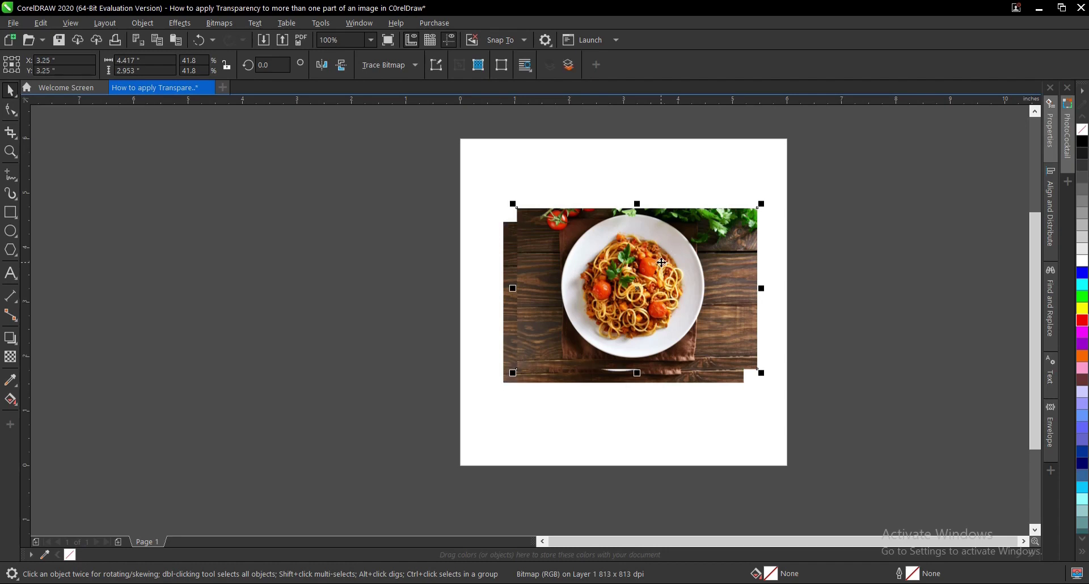
{"action": "left_click_drag", "start_coordinate": [661, 262], "coordinate": [328, 277]}
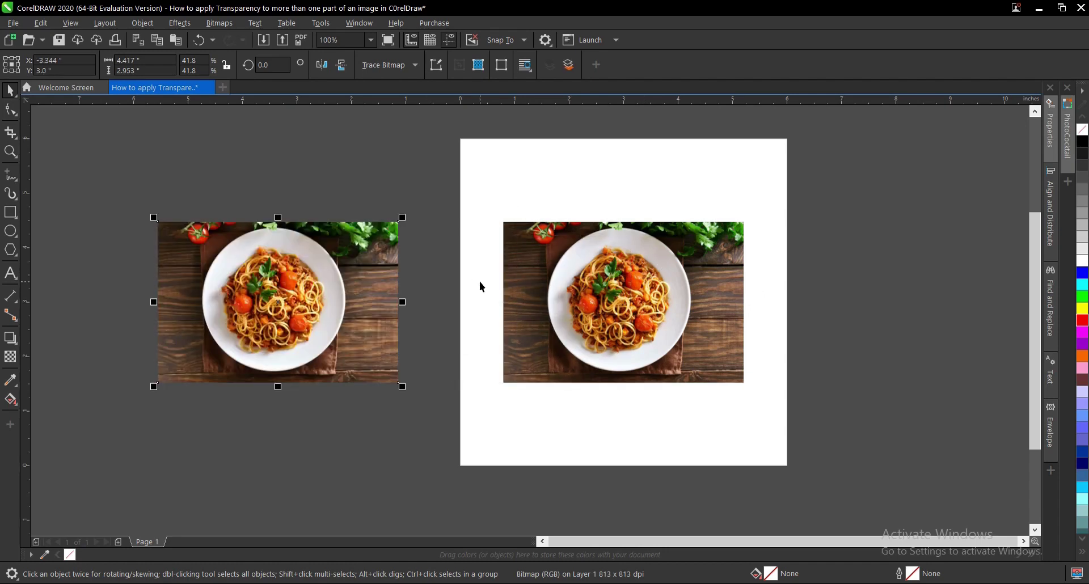
{"action": "key", "text": "ctrl+z"}
{"action": "key", "text": "ctrl+z"}
{"action": "left_click_drag", "start_coordinate": [620, 273], "coordinate": [267, 275]}
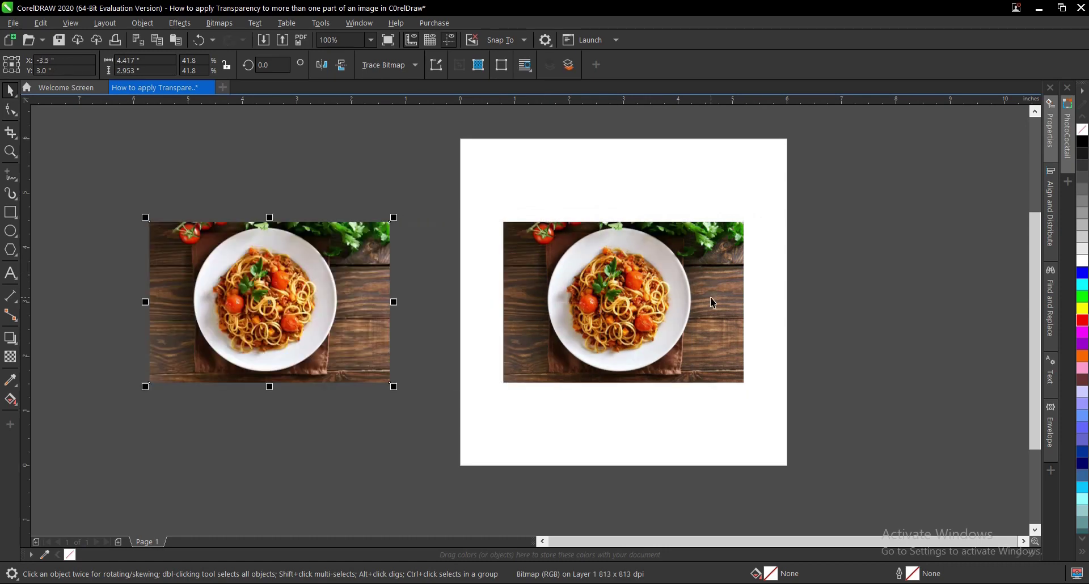
{"action": "scroll", "coordinate": [711, 301], "scroll_direction": "up", "scroll_amount": 2}
{"action": "left_click", "coordinate": [565, 286]}
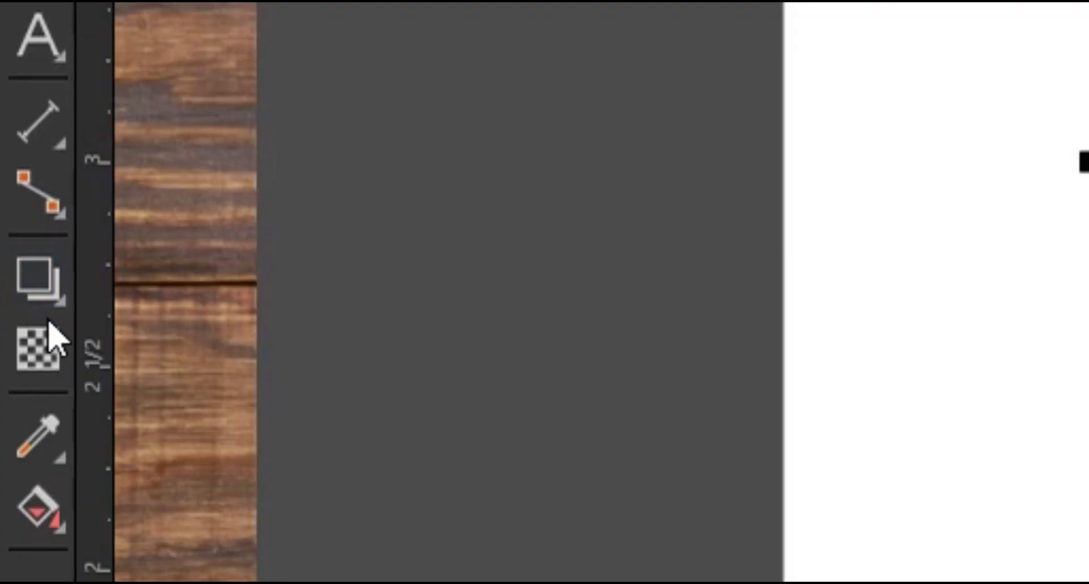
{"action": "left_click", "coordinate": [13, 357]}
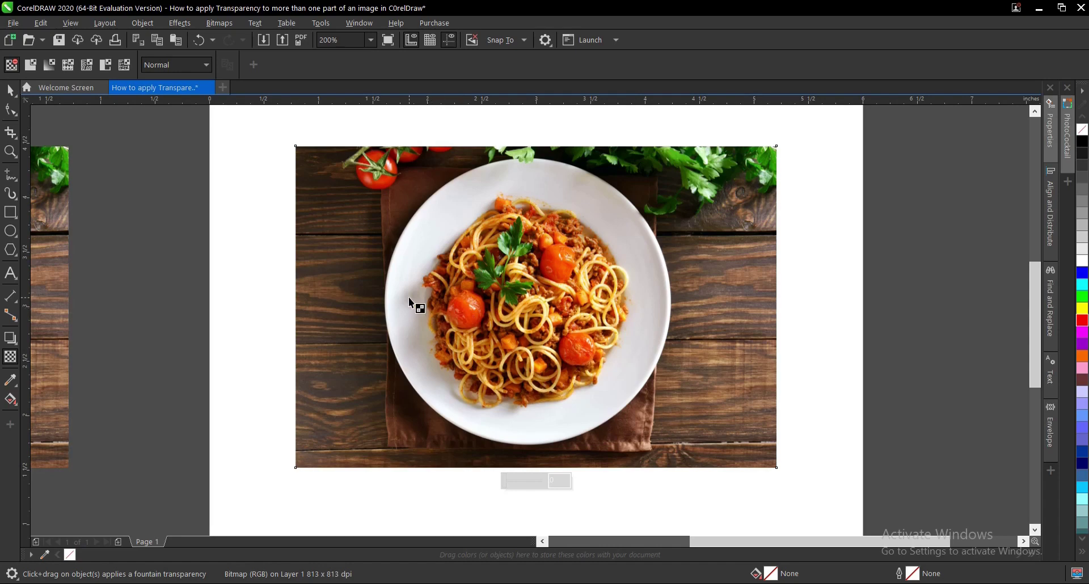
Step: Drag a fountain transparency toward the photo's left edge and nudge it slightly right
{"action": "mouse_move", "coordinate": [448, 302]}
{"action": "left_mouse_down"}
{"action": "mouse_move", "coordinate": [295, 301]}
{"action": "mouse_move", "coordinate": [358, 301]}
{"action": "left_mouse_up"}
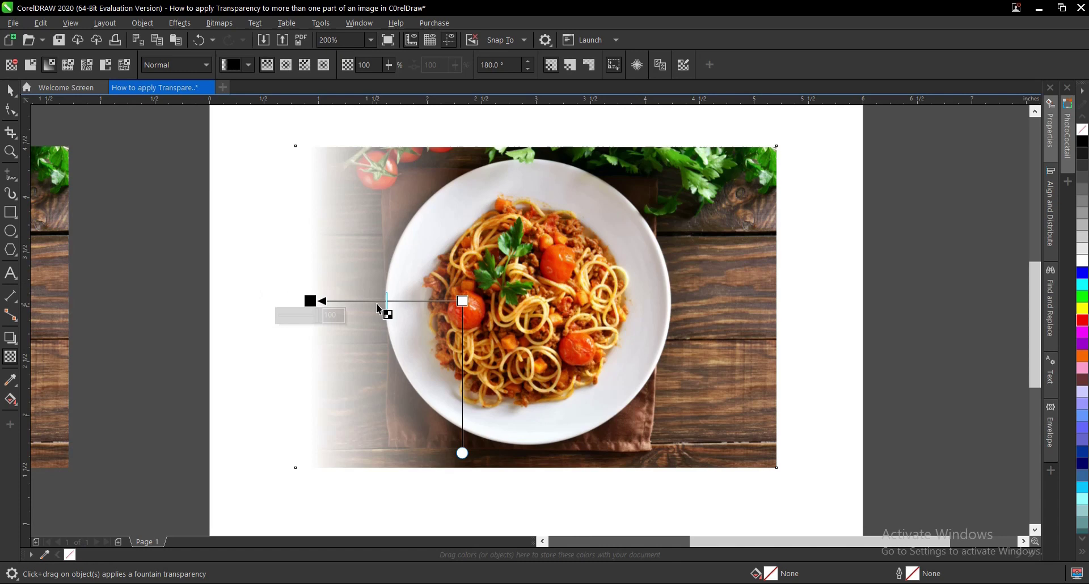
{"action": "left_click_drag", "start_coordinate": [376, 301], "coordinate": [400, 297]}
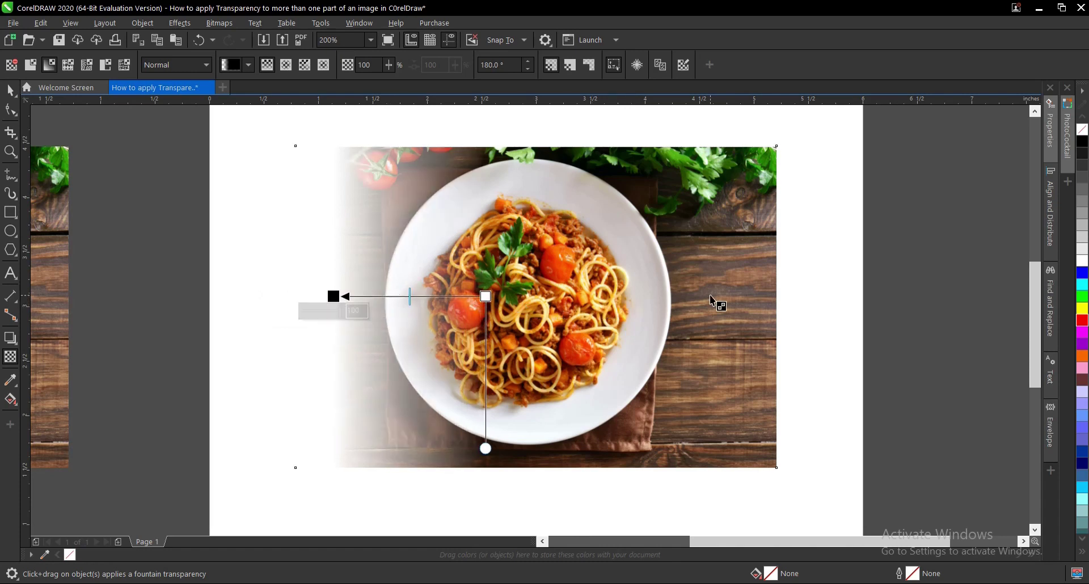
{"action": "left_click", "coordinate": [11, 90]}
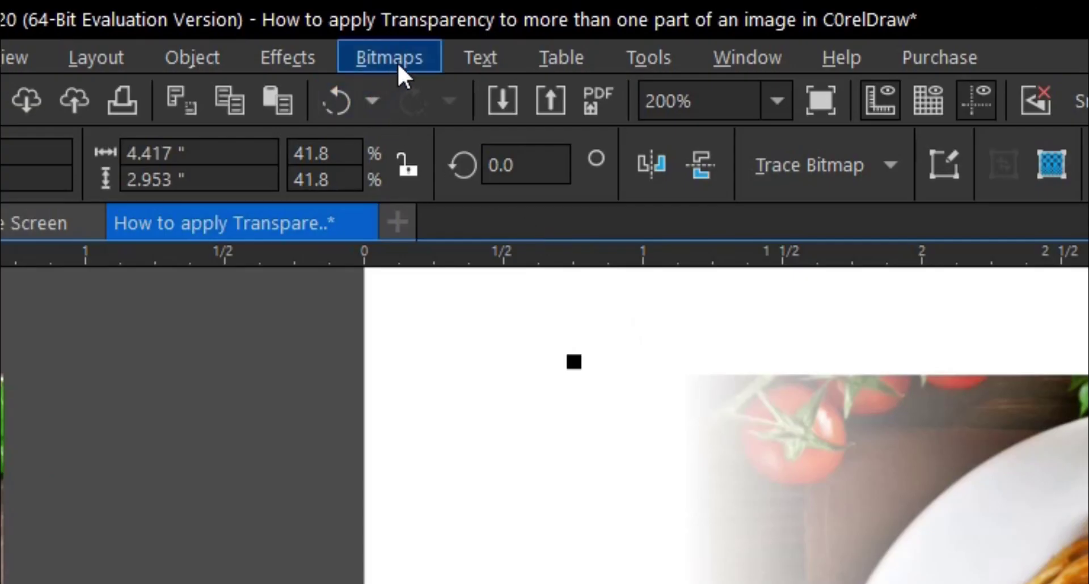
Step: Convert the left-faded spaghetti photo into a single bitmap
{"action": "left_click", "coordinate": [221, 24]}
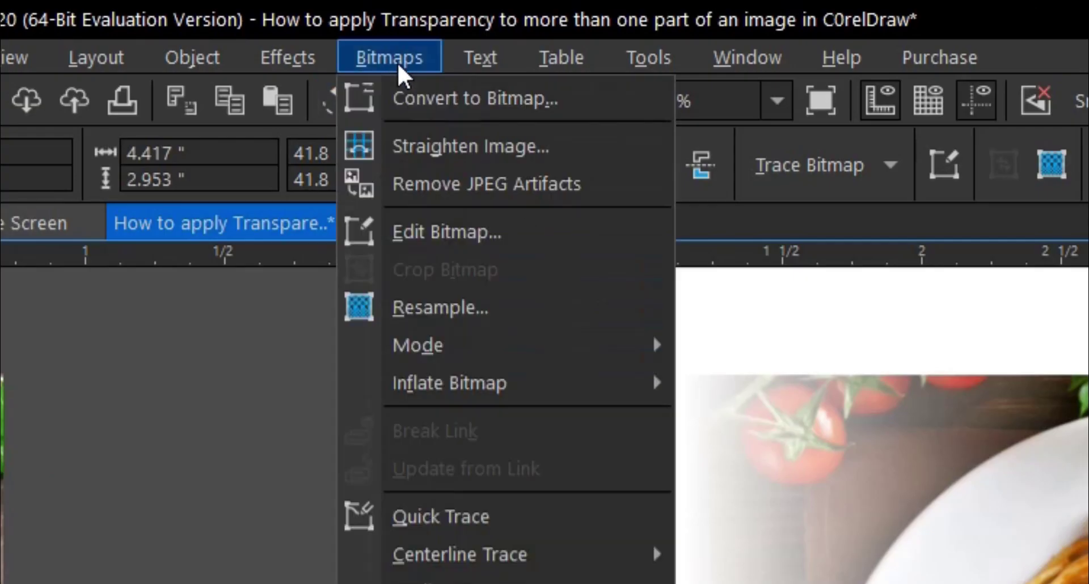
{"action": "left_click", "coordinate": [431, 94]}
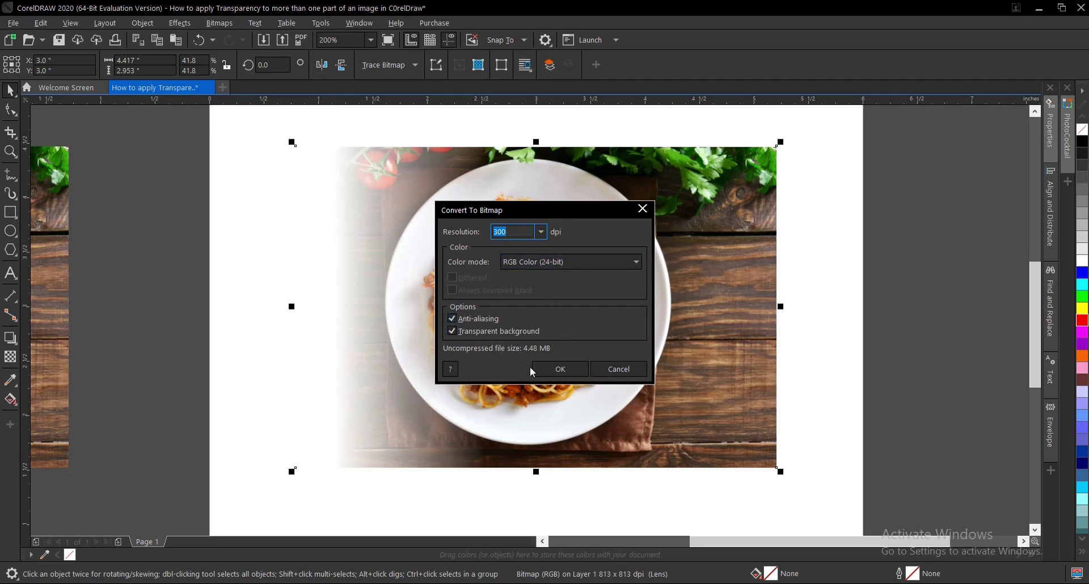
{"action": "left_click", "coordinate": [549, 372]}
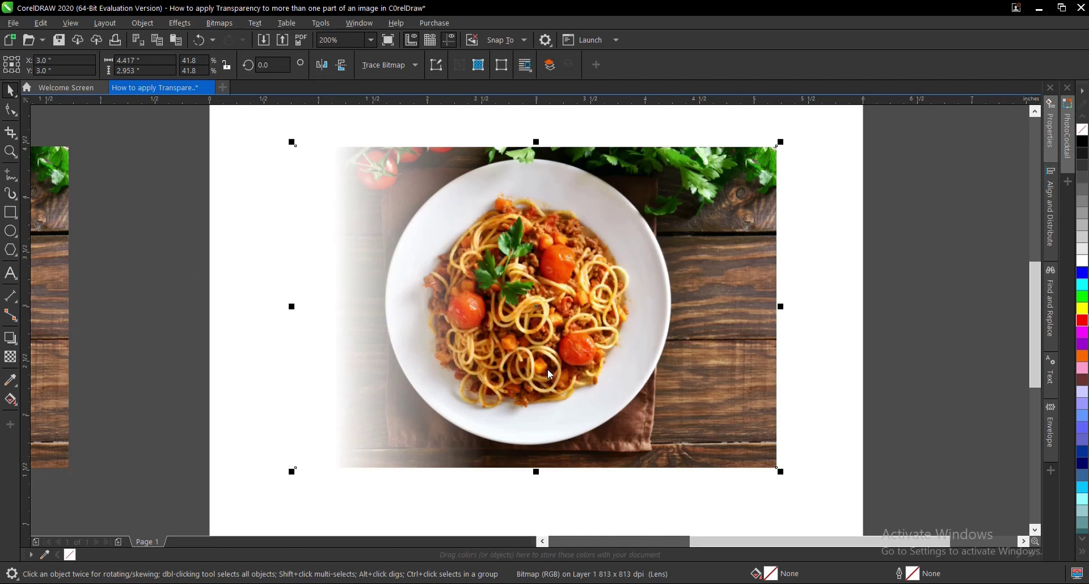
Step: Reselect the photo and drag a fountain transparency from its centre to the right edge
{"action": "left_click", "coordinate": [900, 417]}
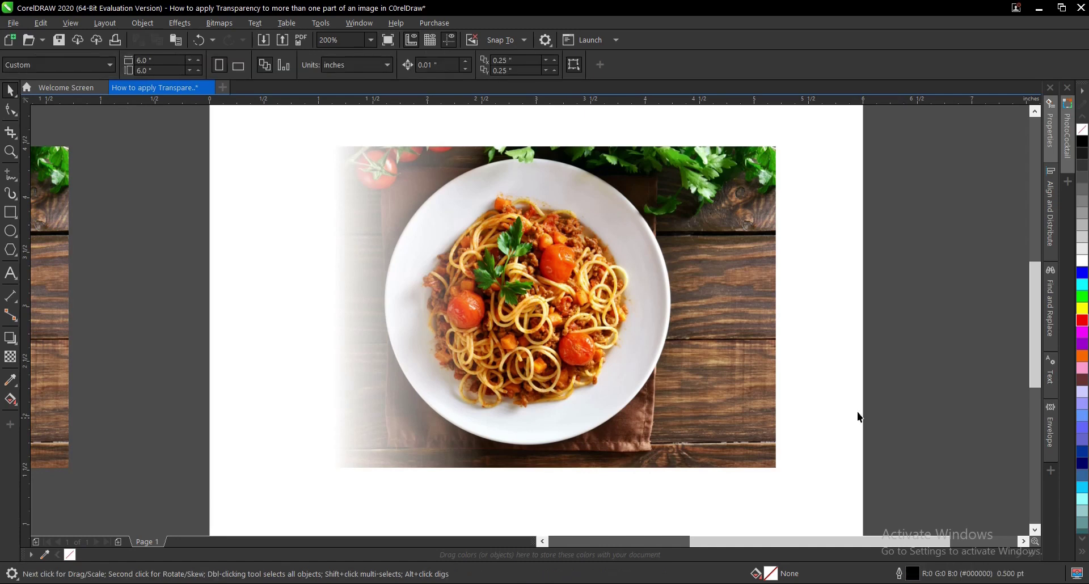
{"action": "left_click", "coordinate": [640, 358]}
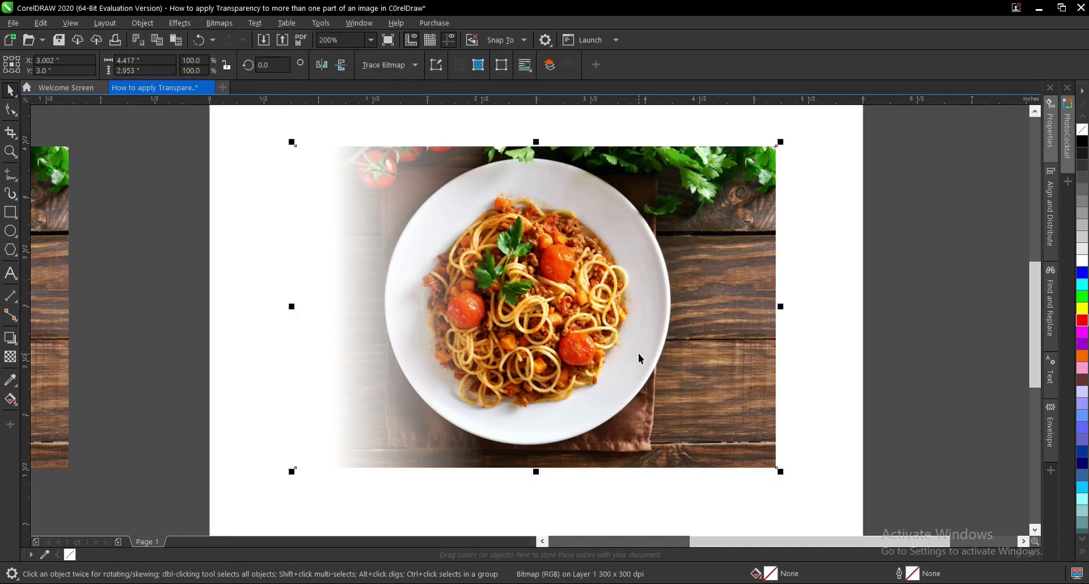
{"action": "left_click", "coordinate": [10, 357]}
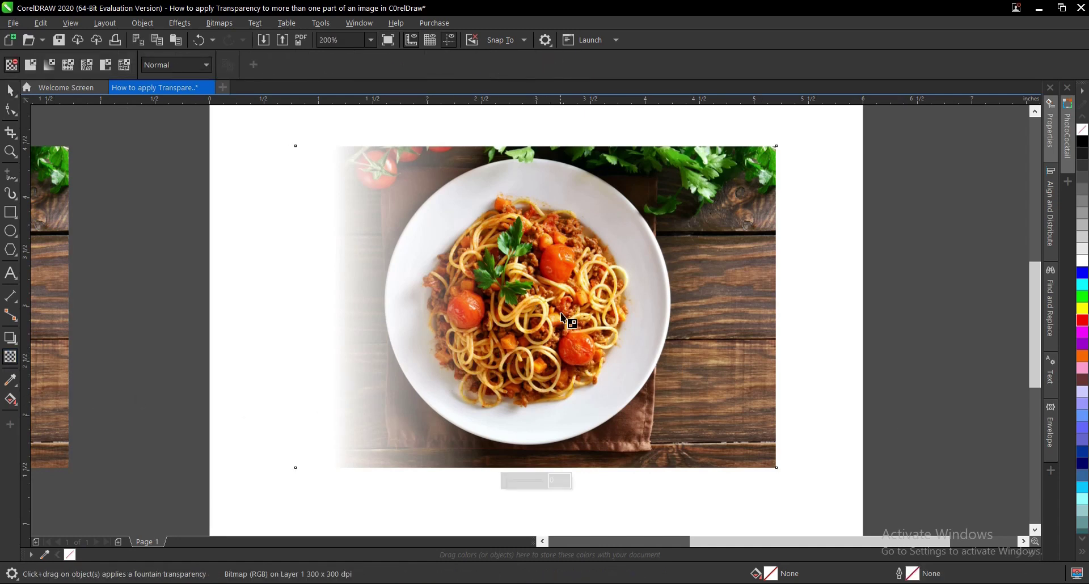
{"action": "left_click_drag", "start_coordinate": [581, 306], "coordinate": [764, 305]}
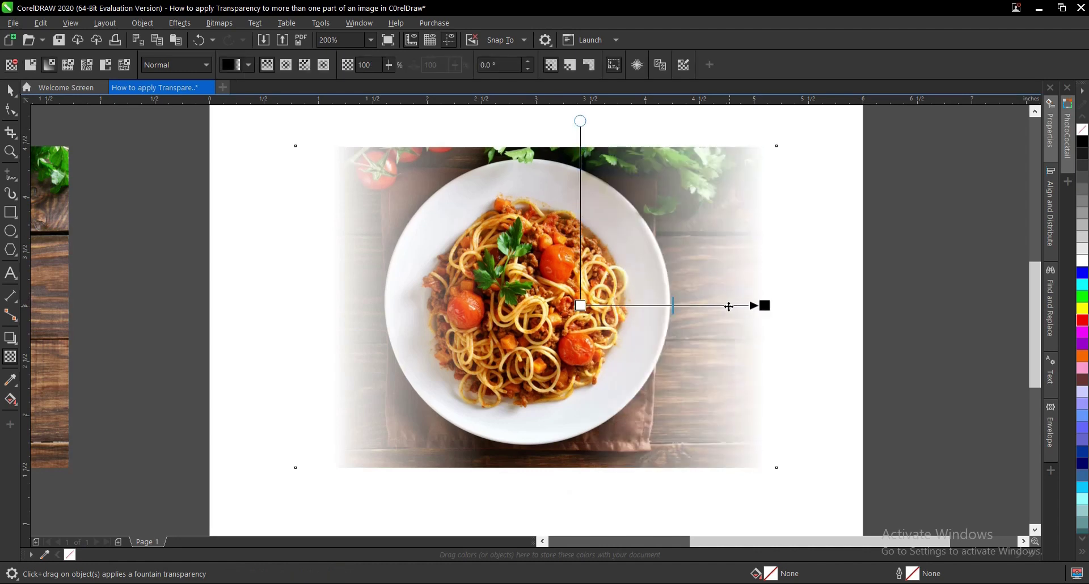
{"action": "left_click", "coordinate": [10, 90]}
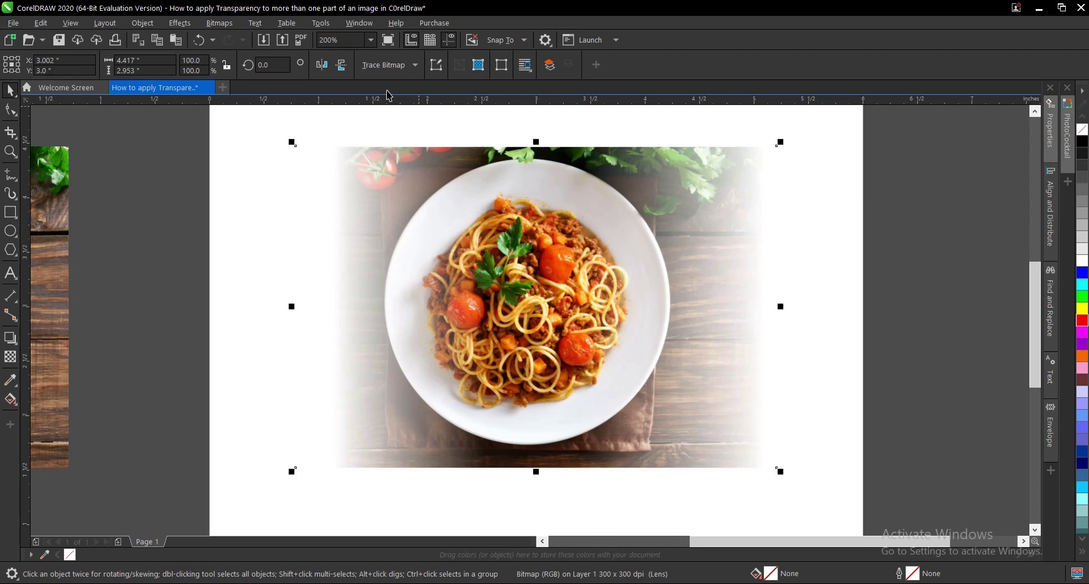
Step: Flatten the photo to a bitmap and fade its top edge with an upward transparency
{"action": "left_click", "coordinate": [226, 29]}
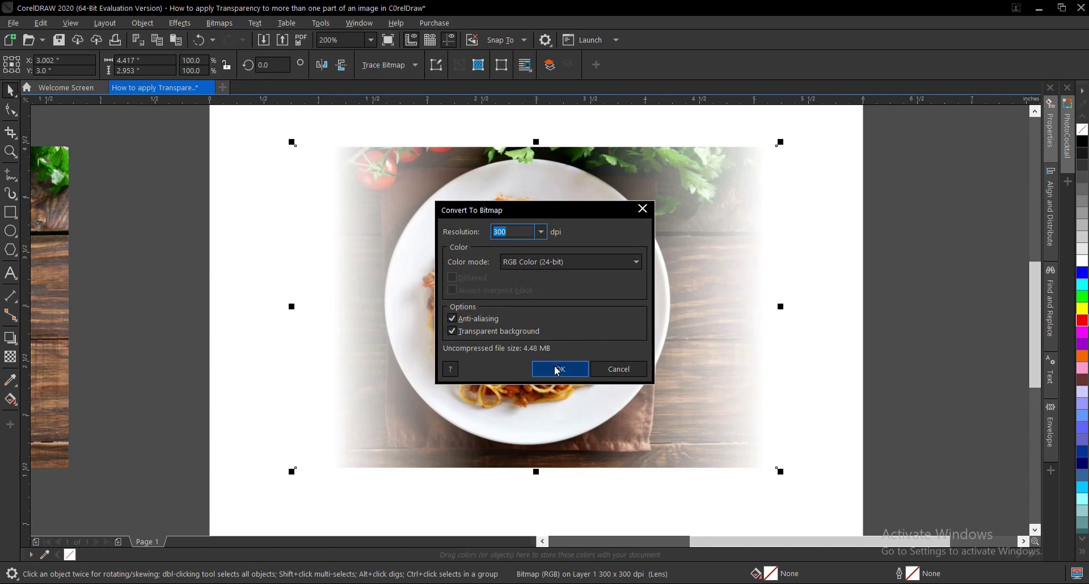
{"action": "left_click", "coordinate": [557, 370]}
{"action": "left_click", "coordinate": [881, 369]}
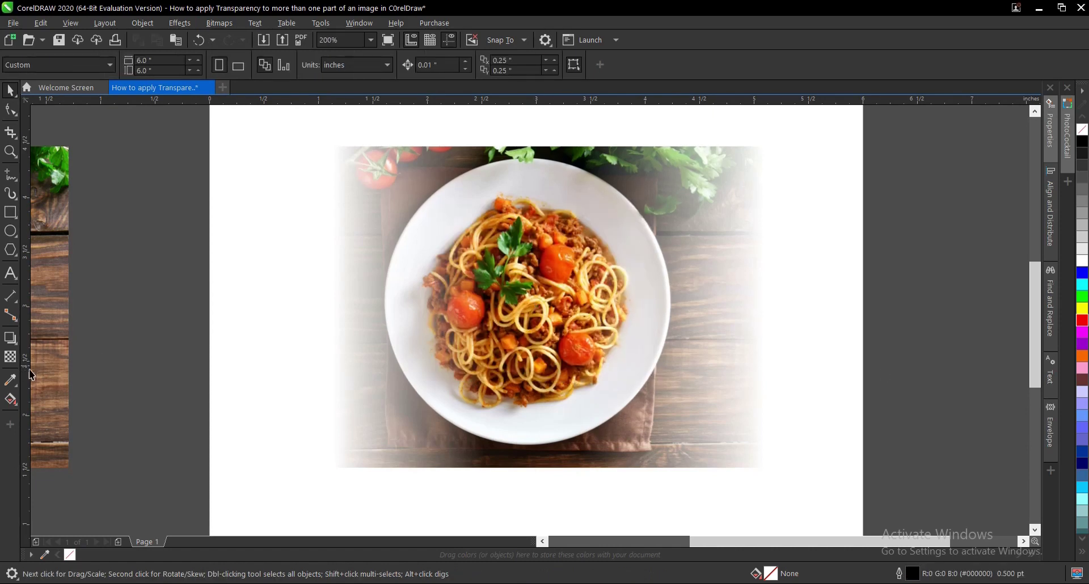
{"action": "left_click", "coordinate": [10, 357]}
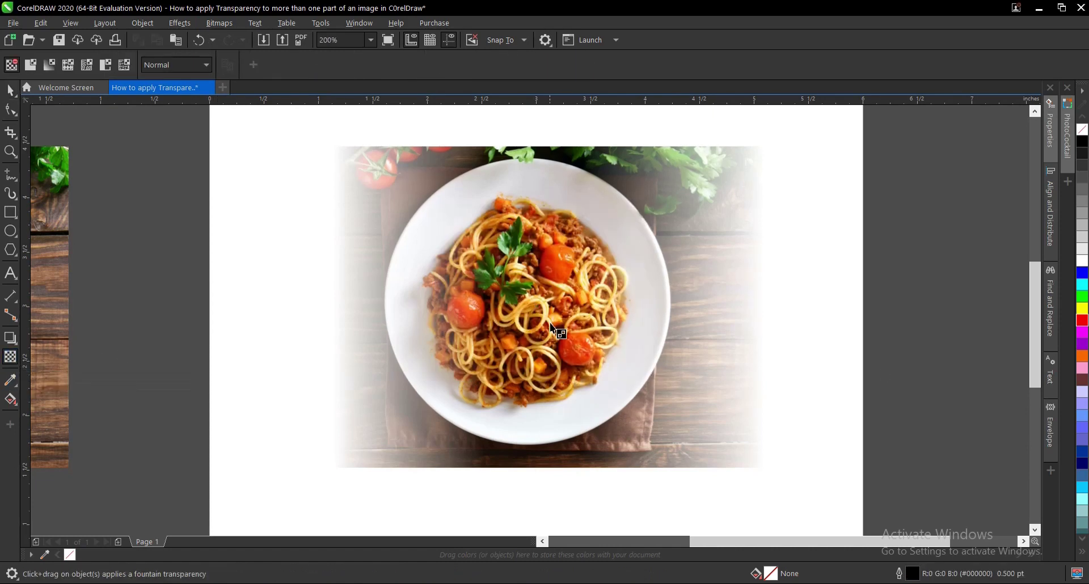
{"action": "left_click_drag", "start_coordinate": [542, 305], "coordinate": [548, 159]}
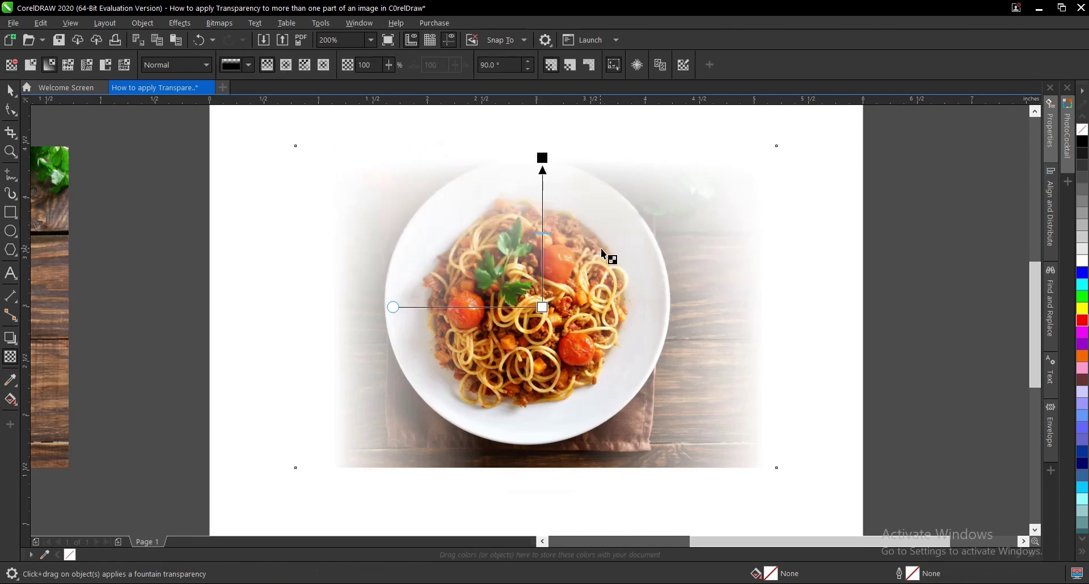
{"action": "left_click", "coordinate": [10, 90]}
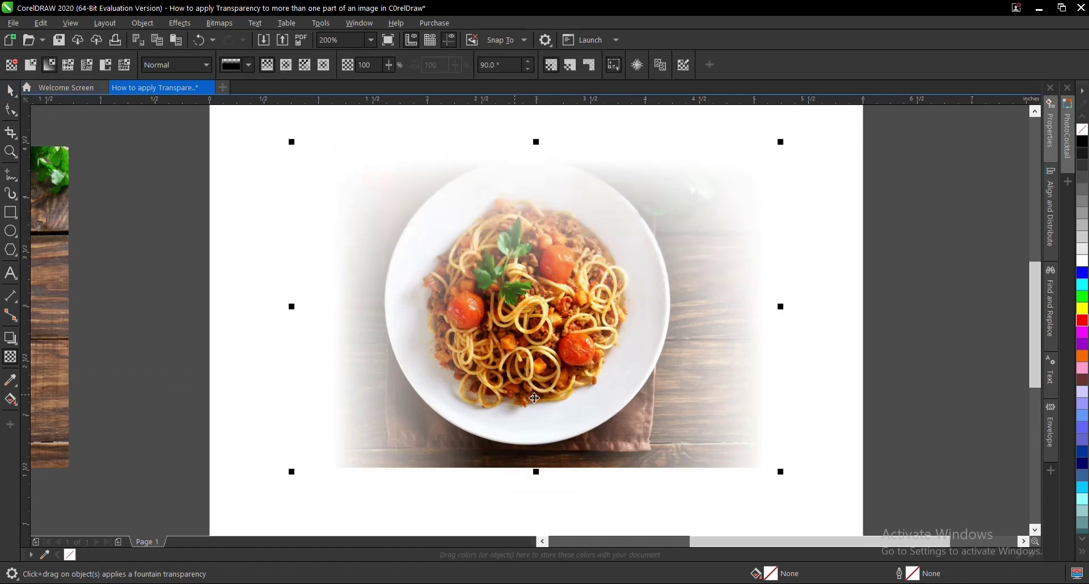
Step: Flatten the photo again and fade its bottom edge with a downward transparency
{"action": "left_click", "coordinate": [220, 23]}
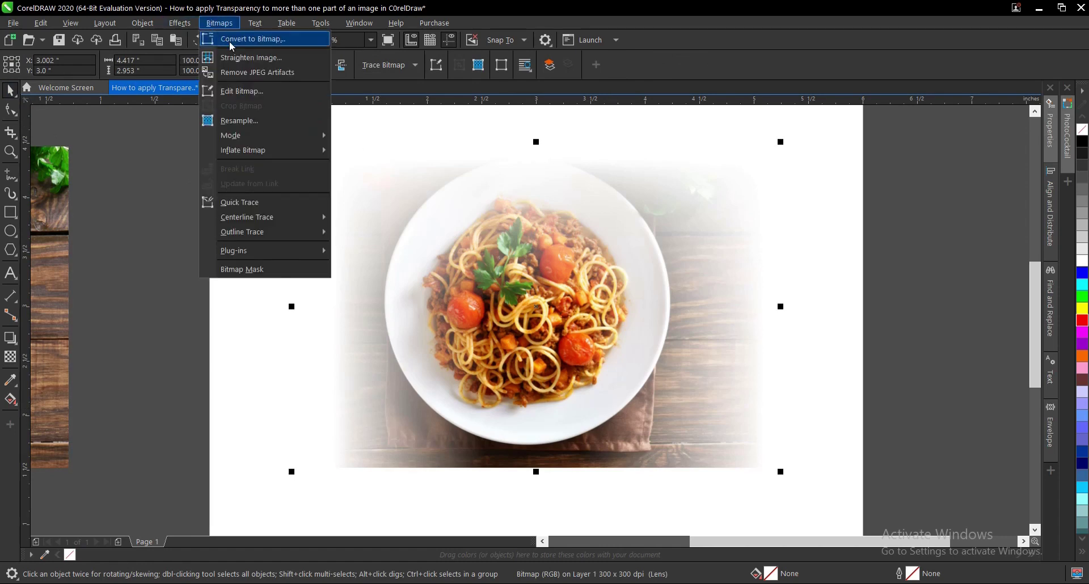
{"action": "left_click", "coordinate": [575, 373]}
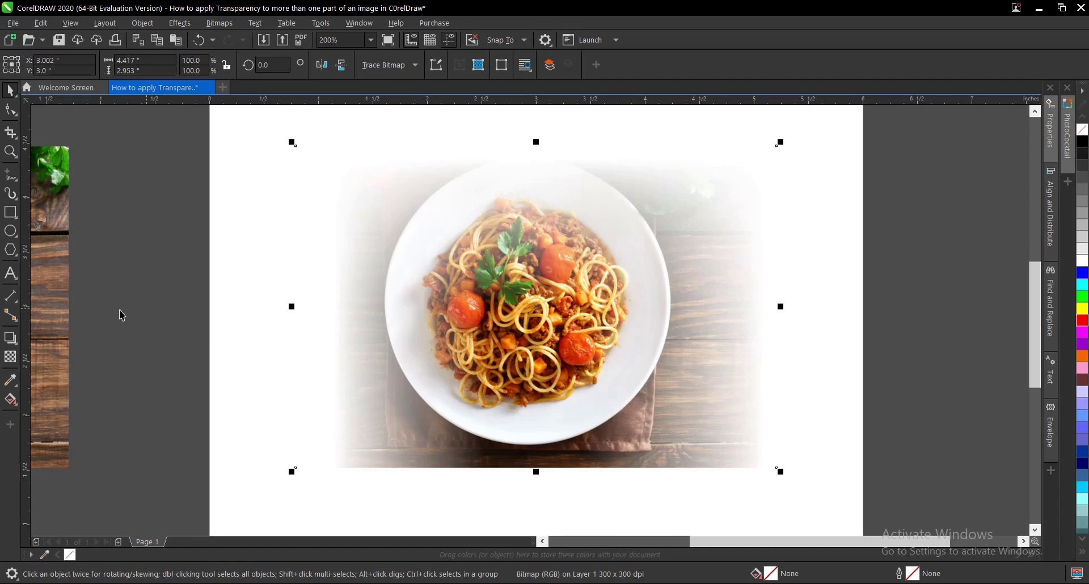
{"action": "left_click", "coordinate": [10, 356]}
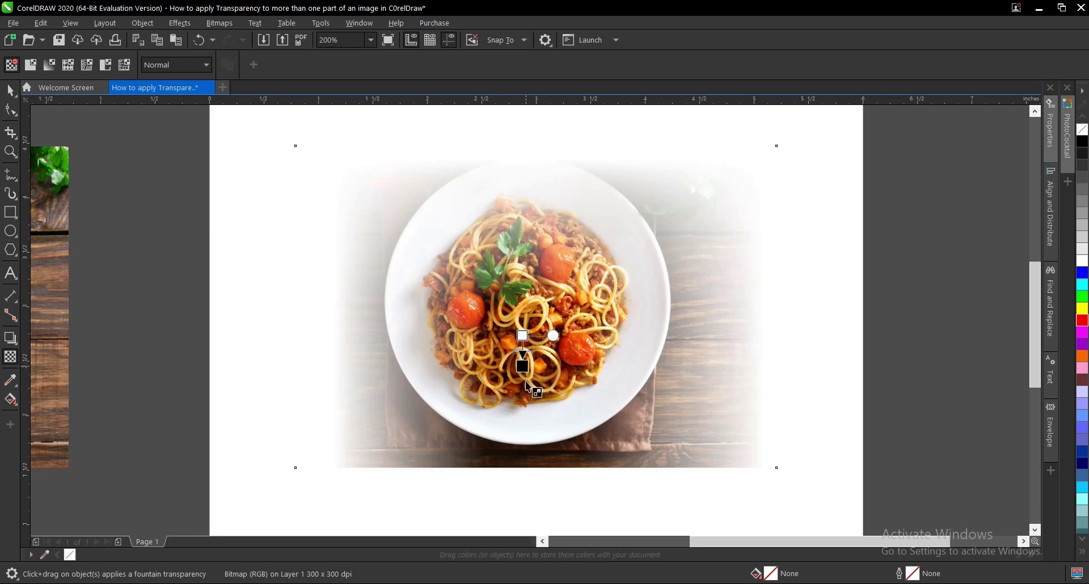
{"action": "left_click_drag", "start_coordinate": [522, 335], "coordinate": [523, 461]}
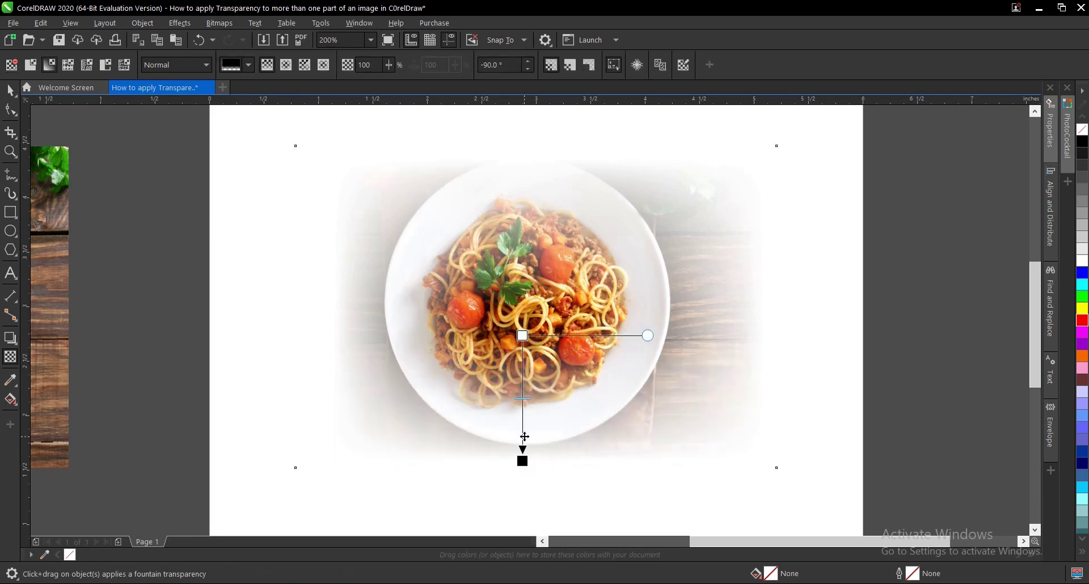
{"action": "left_click_drag", "start_coordinate": [523, 440], "coordinate": [526, 434]}
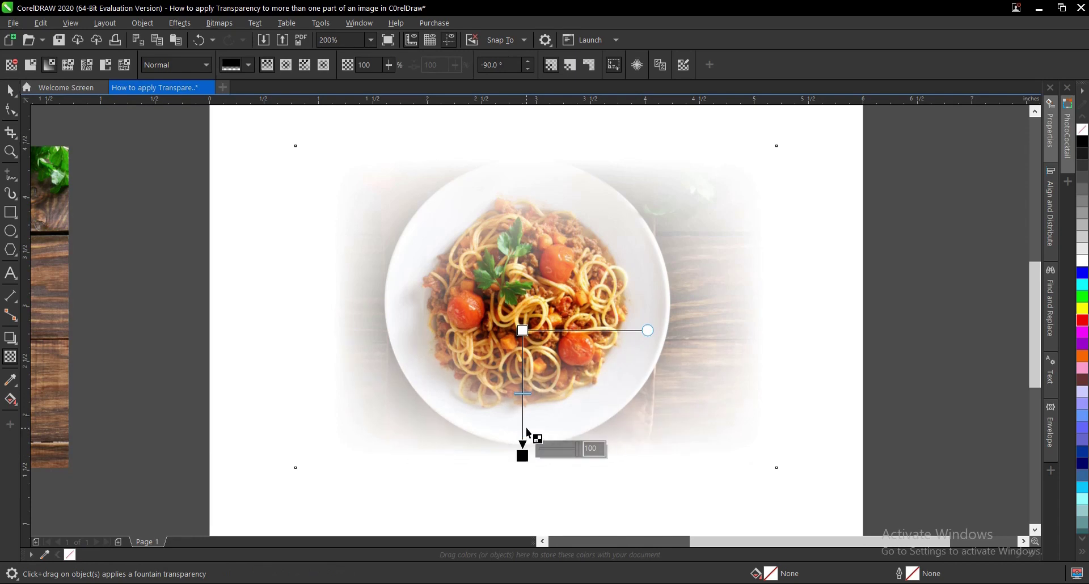
{"action": "key", "text": "space"}
{"action": "scroll", "coordinate": [565, 326], "scroll_direction": "down", "scroll_amount": 2}
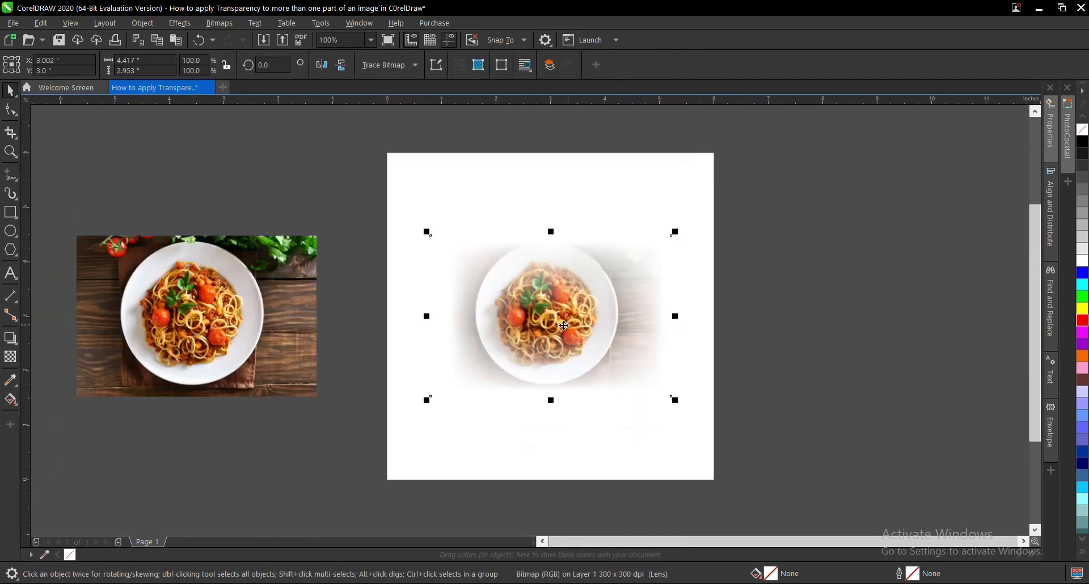
{"action": "scroll", "coordinate": [562, 330], "scroll_direction": "up", "scroll_amount": 2}
{"action": "scroll", "coordinate": [638, 340], "scroll_direction": "down", "scroll_amount": 2}
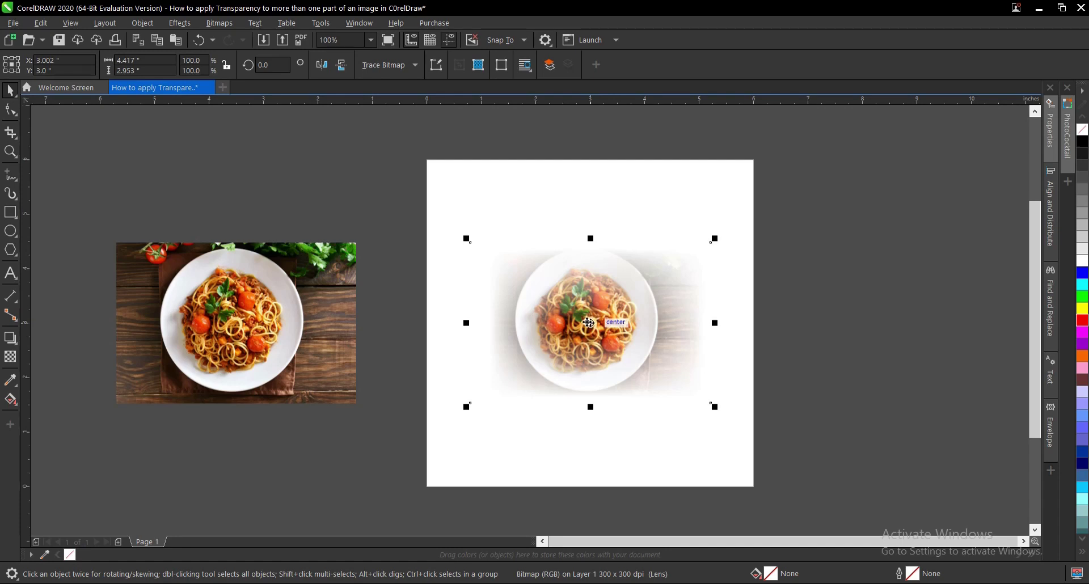
{"action": "scroll", "coordinate": [233, 314], "scroll_direction": "up", "scroll_amount": 1}
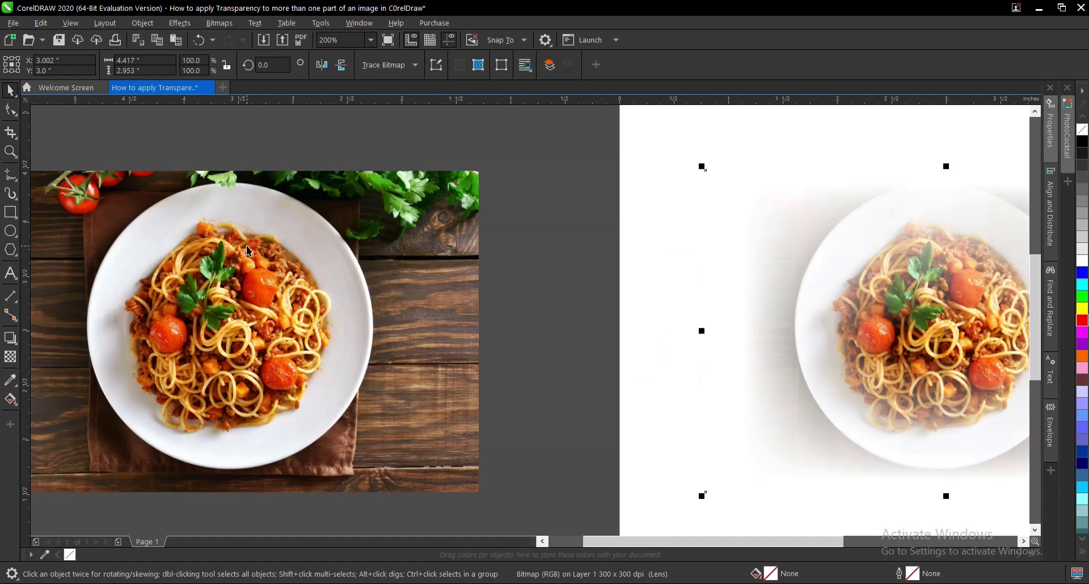
{"action": "scroll", "coordinate": [271, 257], "scroll_direction": "down", "scroll_amount": 1}
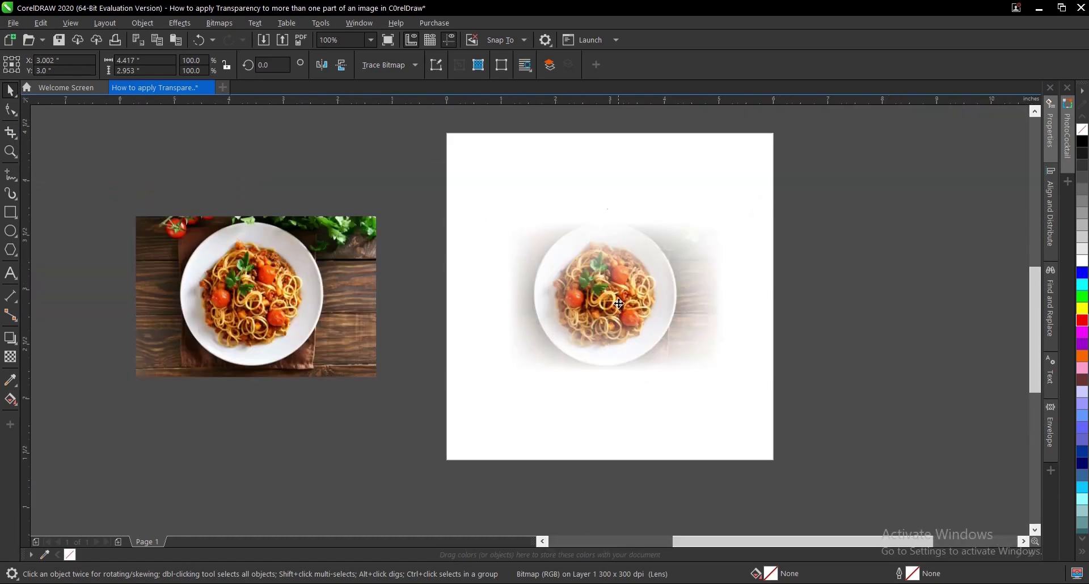
{"action": "scroll", "coordinate": [619, 303], "scroll_direction": "up", "scroll_amount": 1}
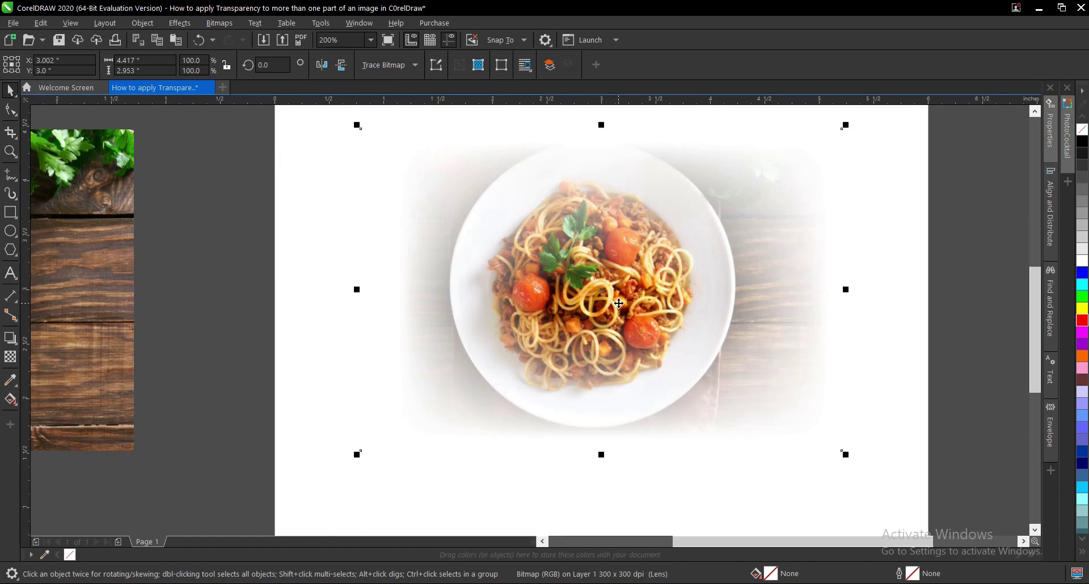
{"action": "scroll", "coordinate": [618, 303], "scroll_direction": "down", "scroll_amount": 1}
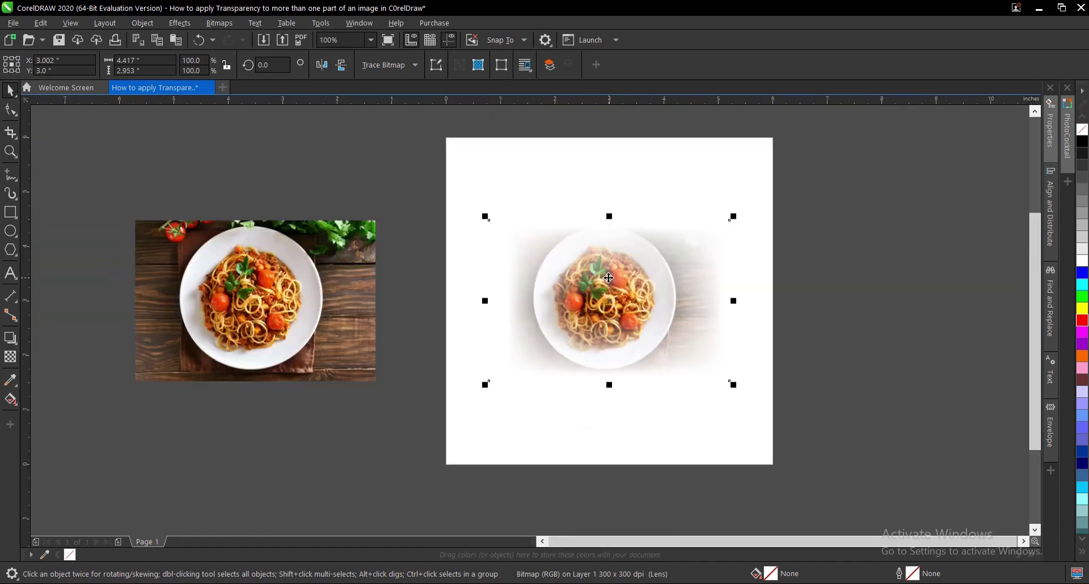
{"action": "left_click", "coordinate": [782, 322]}
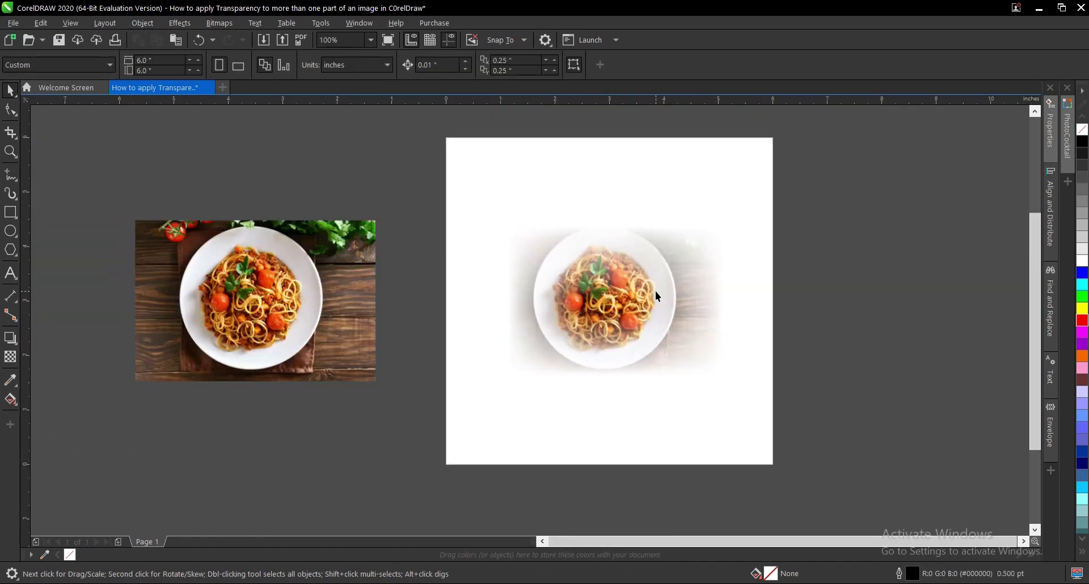